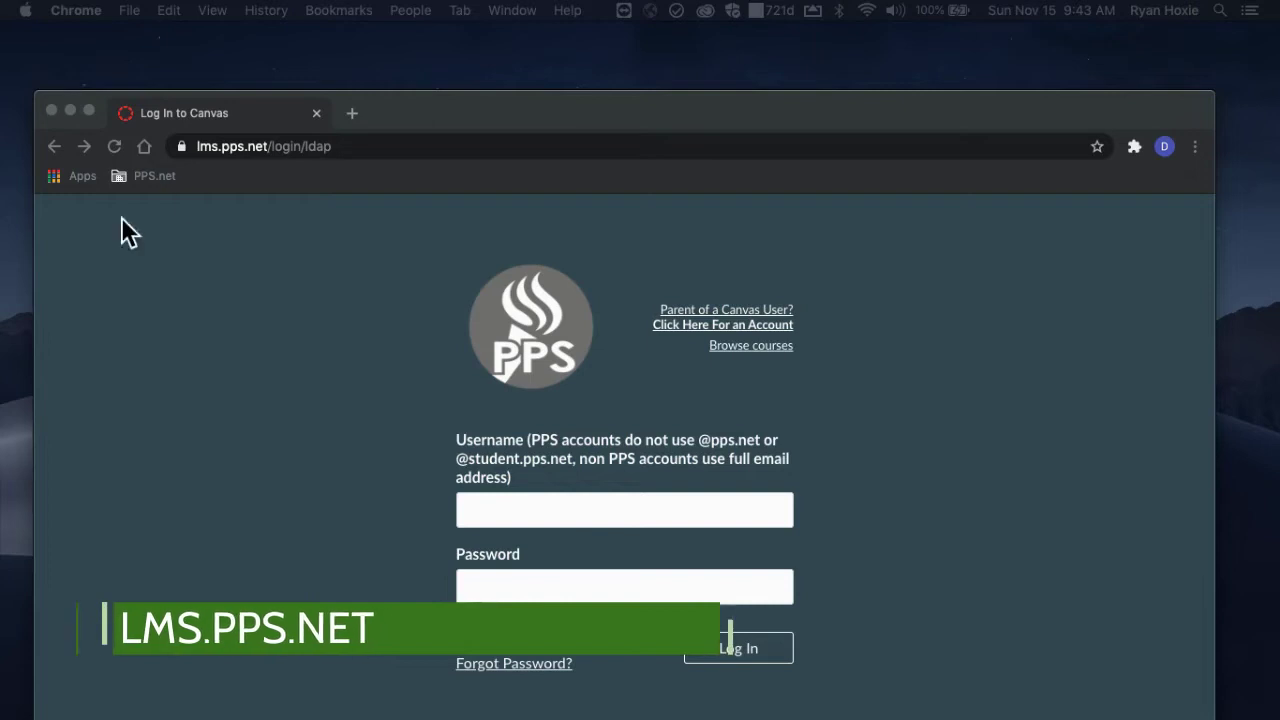
Step: Log in to Canvas with the student's username and password to reach the dashboard
{"action": "left_click_drag", "start_coordinate": [446, 121], "coordinate": [438, 69]}
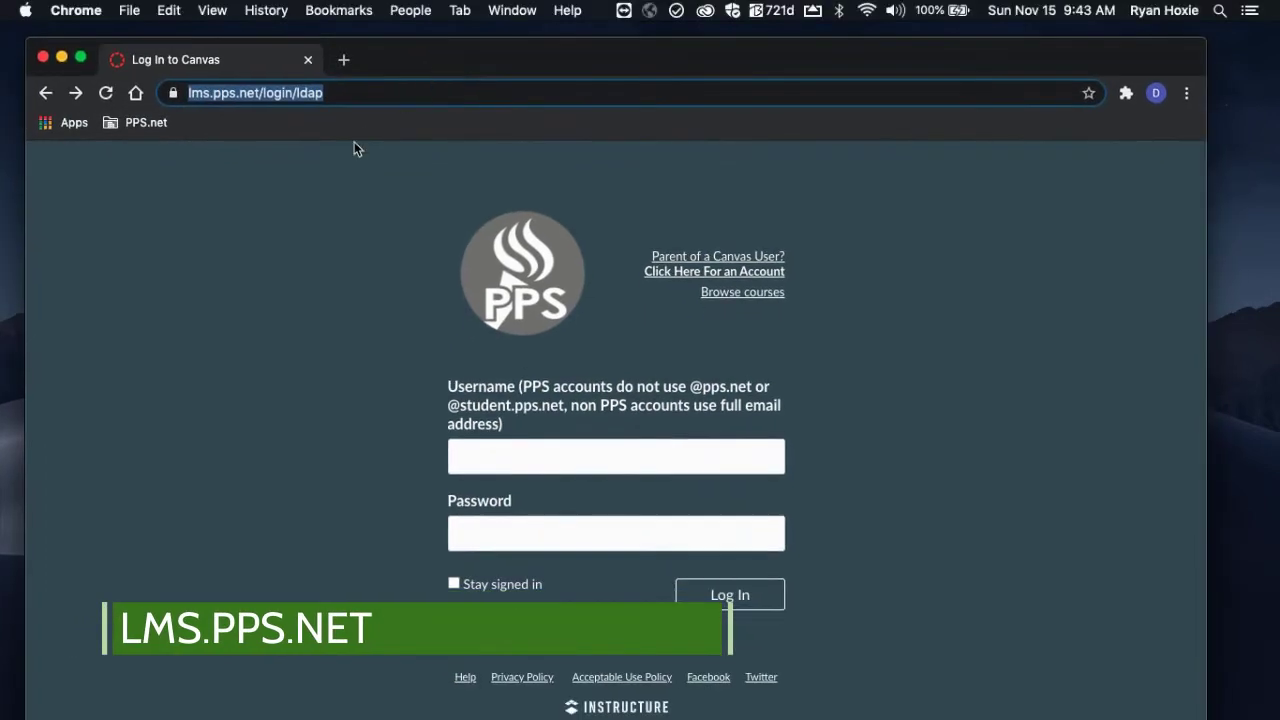
{"action": "left_click", "coordinate": [472, 458]}
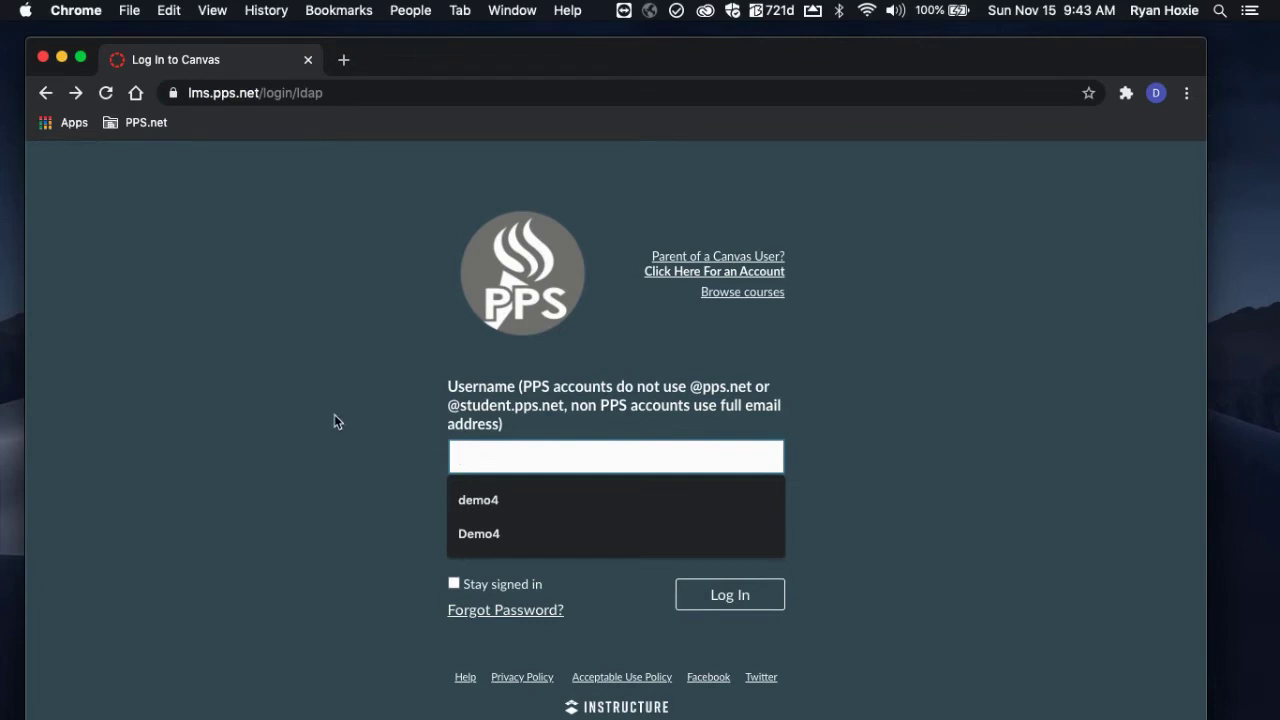
{"action": "type", "text": "Demo4"}
{"action": "key", "text": "Return"}
{"action": "left_click", "coordinate": [482, 526]}
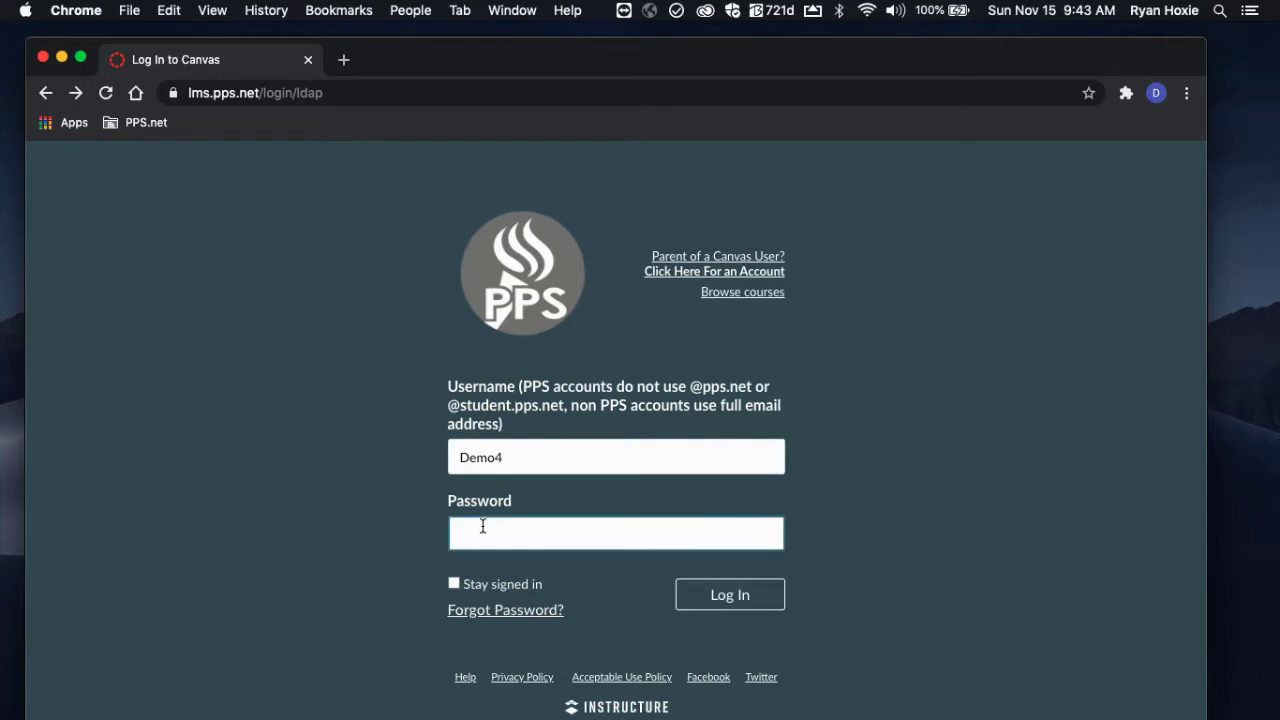
{"action": "type", "text": "********"}
{"action": "left_click", "coordinate": [692, 603]}
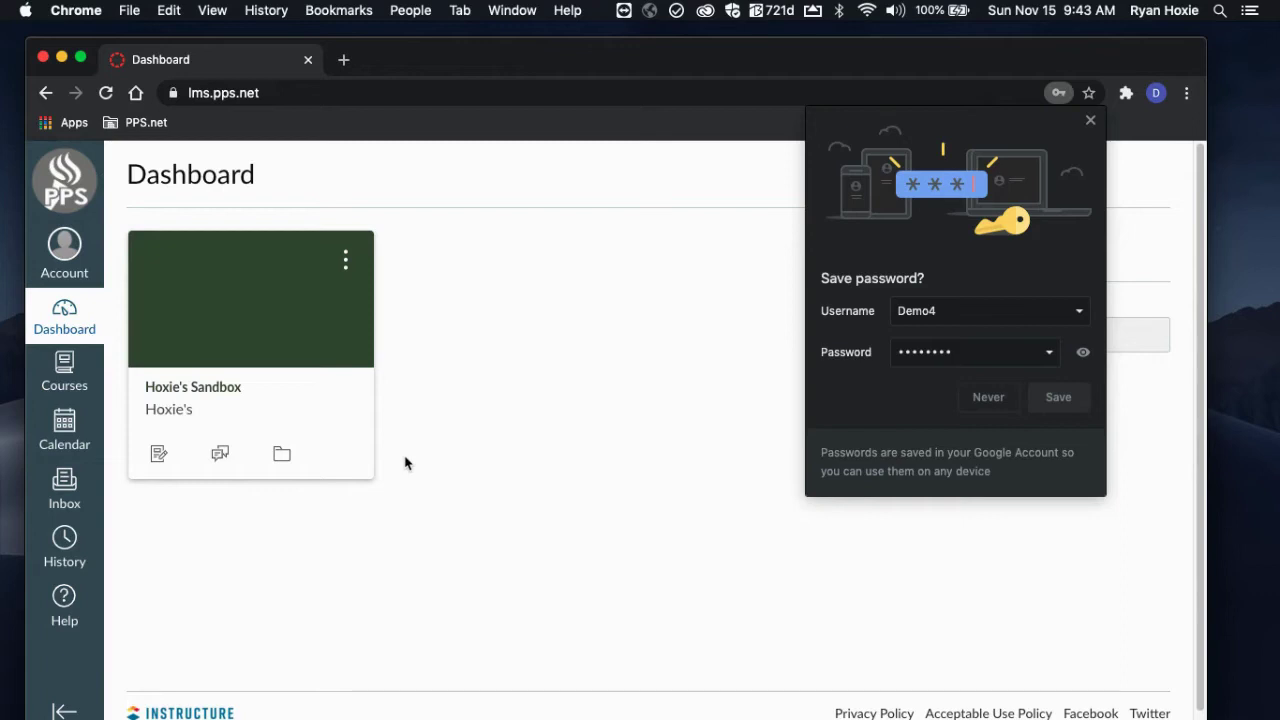
Step: Open Account Settings, dismiss the save-password prompt, and generate an observer pairing code
{"action": "left_click", "coordinate": [66, 245]}
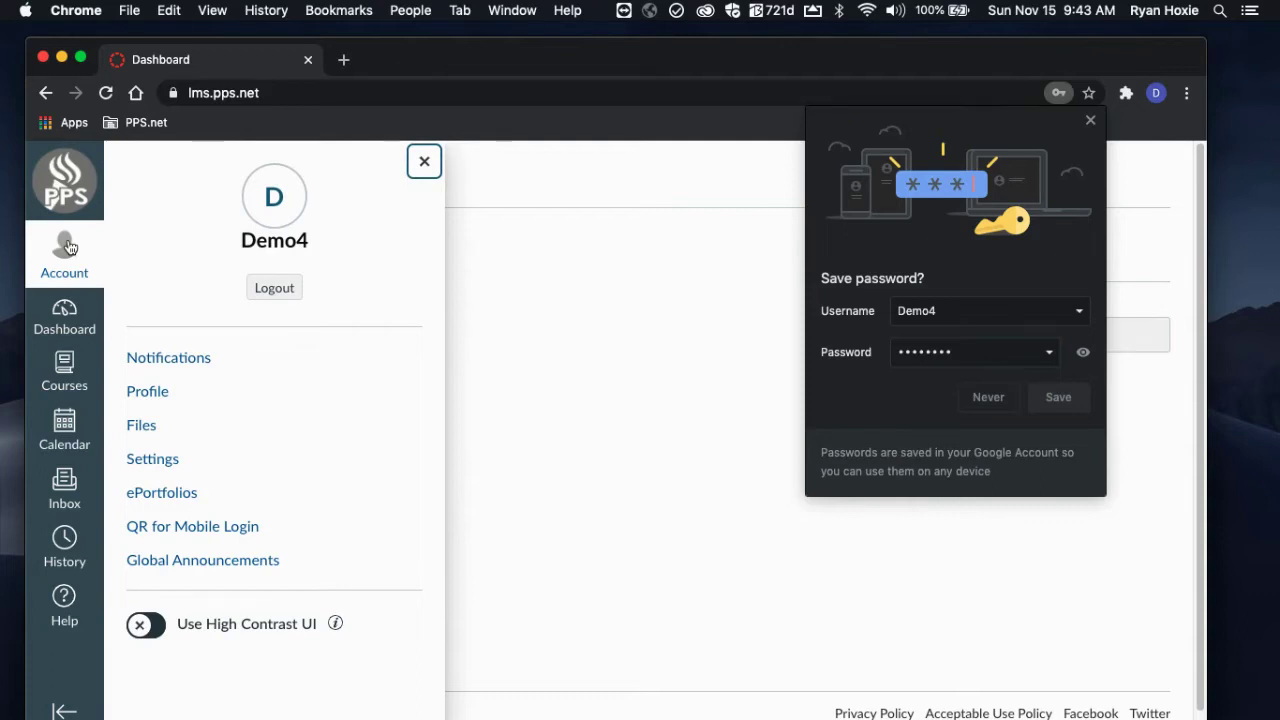
{"action": "left_click", "coordinate": [148, 462]}
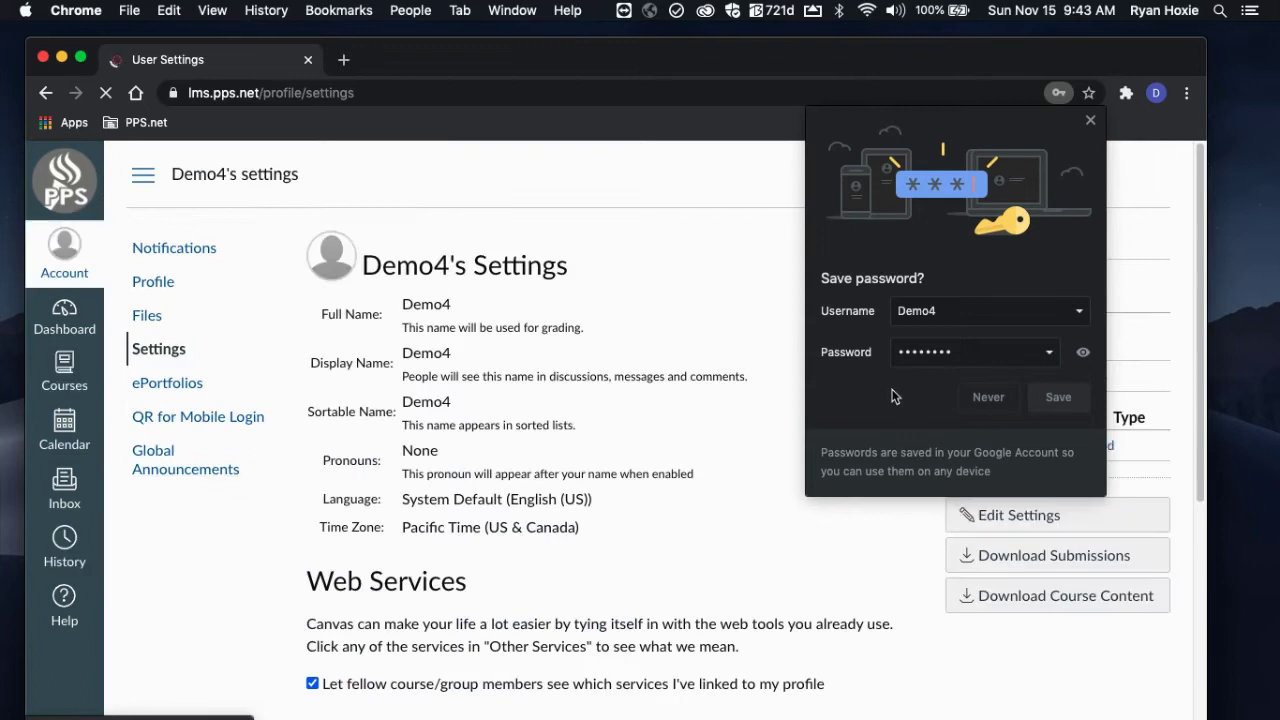
{"action": "left_click", "coordinate": [1091, 120]}
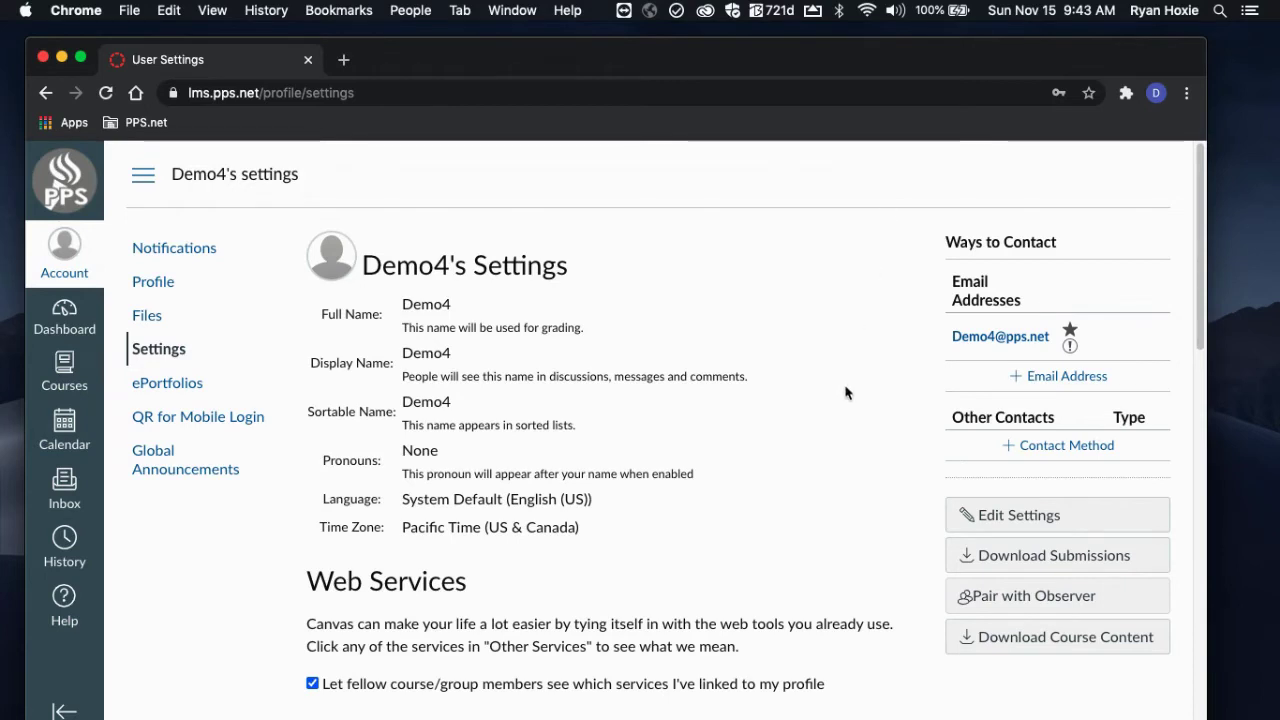
{"action": "left_click", "coordinate": [997, 598]}
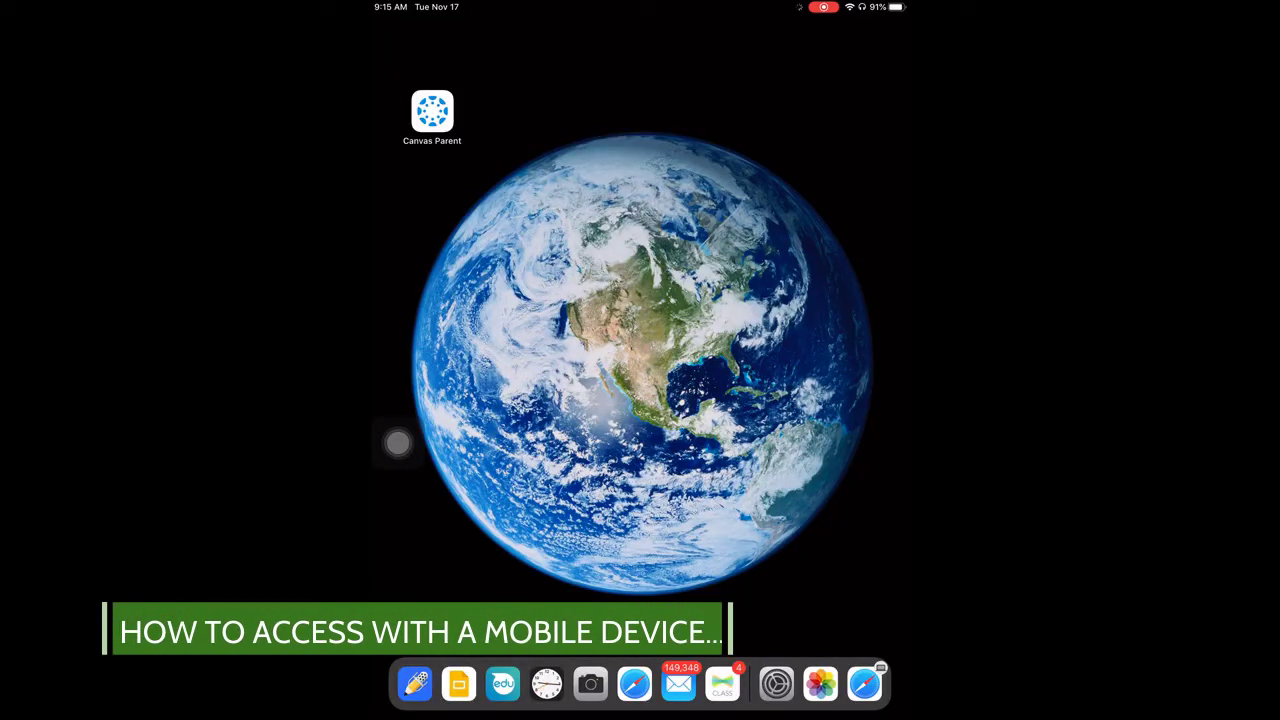
Step: In Canvas Parent, search 'portland public' to find lms.pps.net and begin creating an account
{"action": "left_click", "coordinate": [432, 112]}
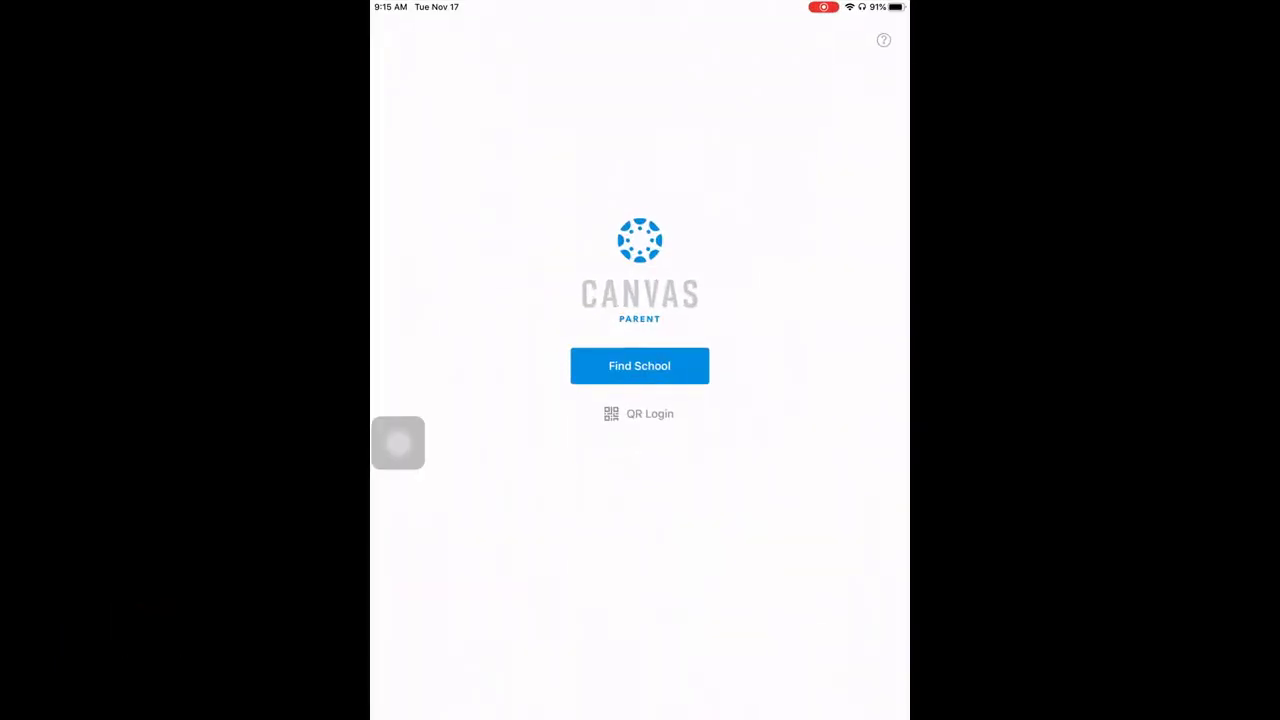
{"action": "left_click", "coordinate": [639, 365]}
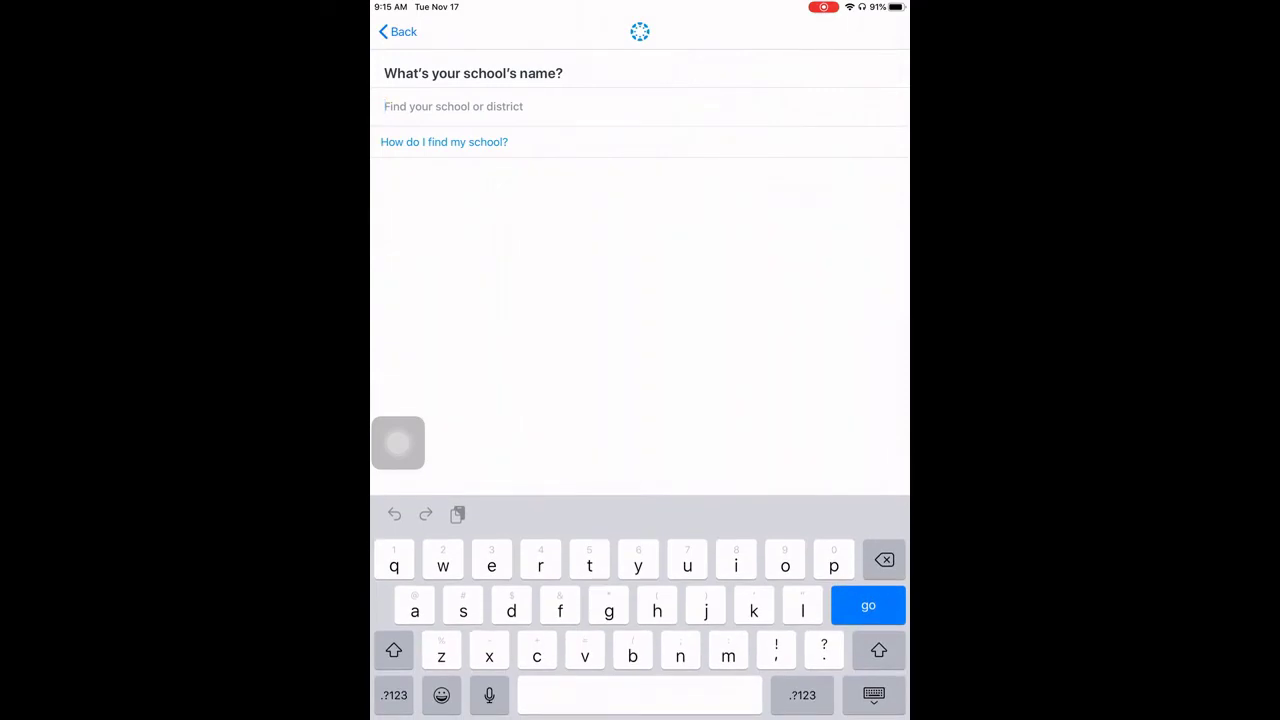
{"action": "type", "text": "por"}
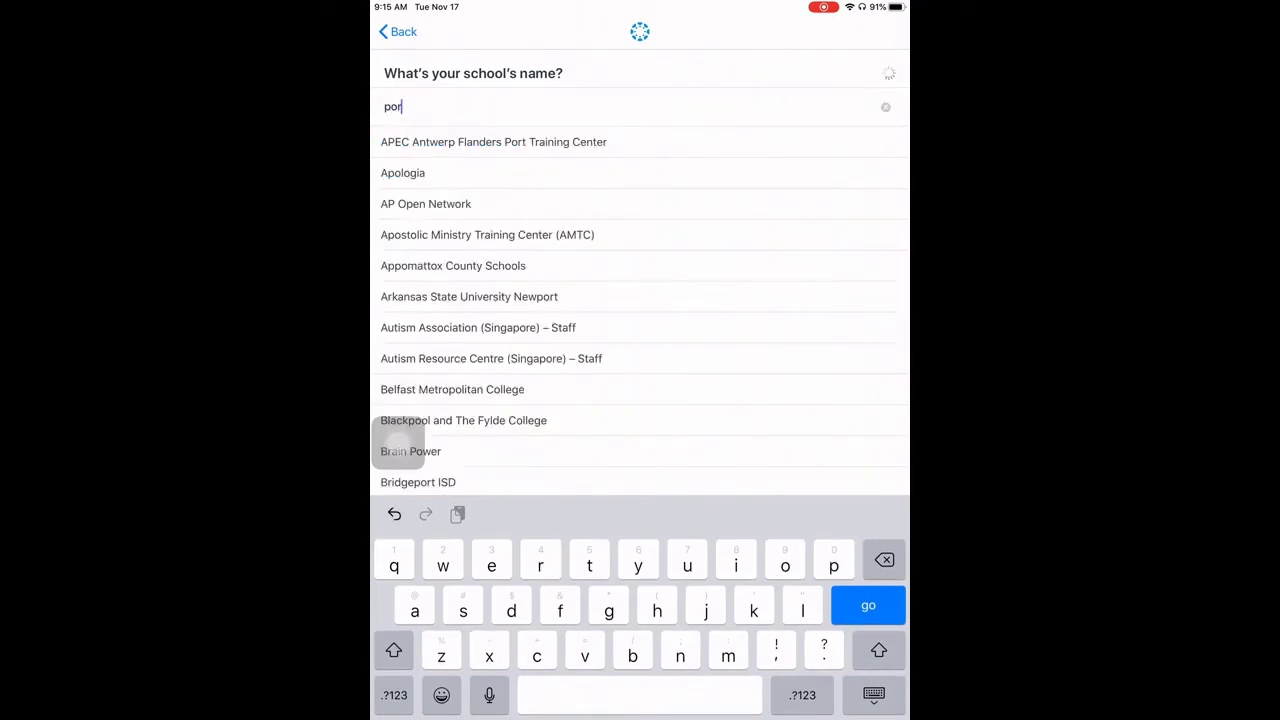
{"action": "type", "text": "tland p"}
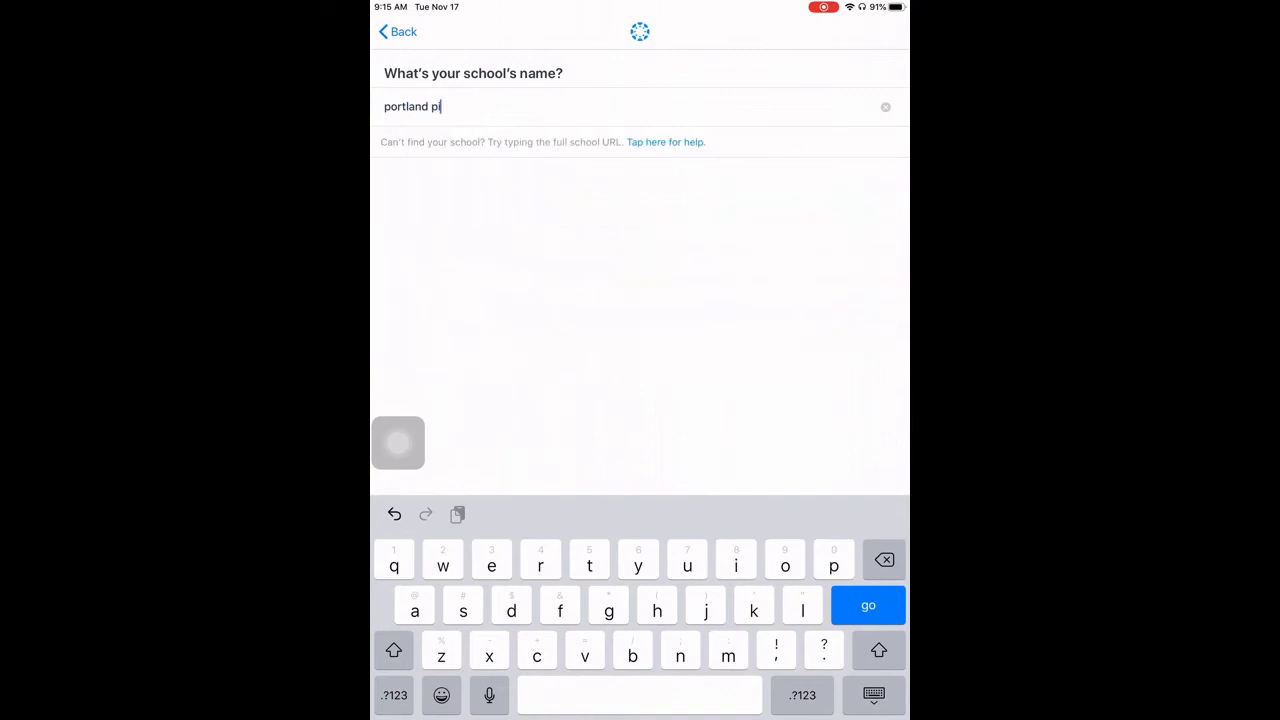
{"action": "type", "text": "ublic"}
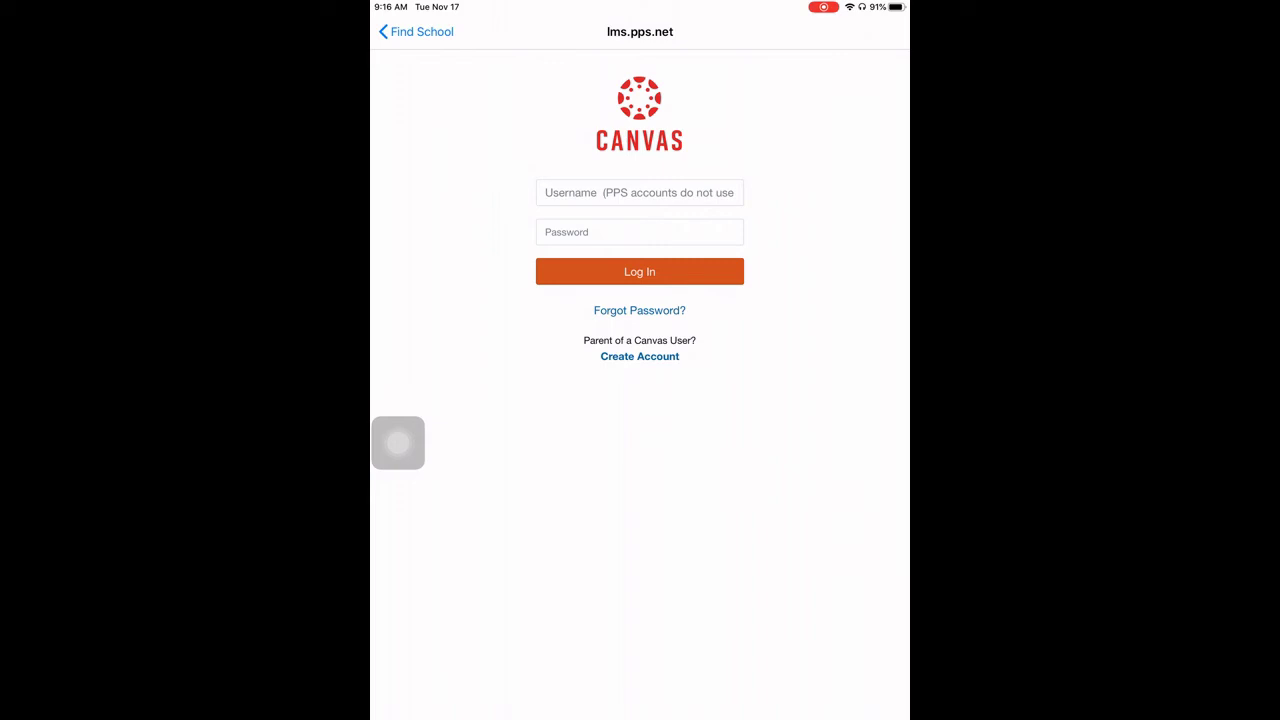
{"action": "left_click", "coordinate": [639, 356]}
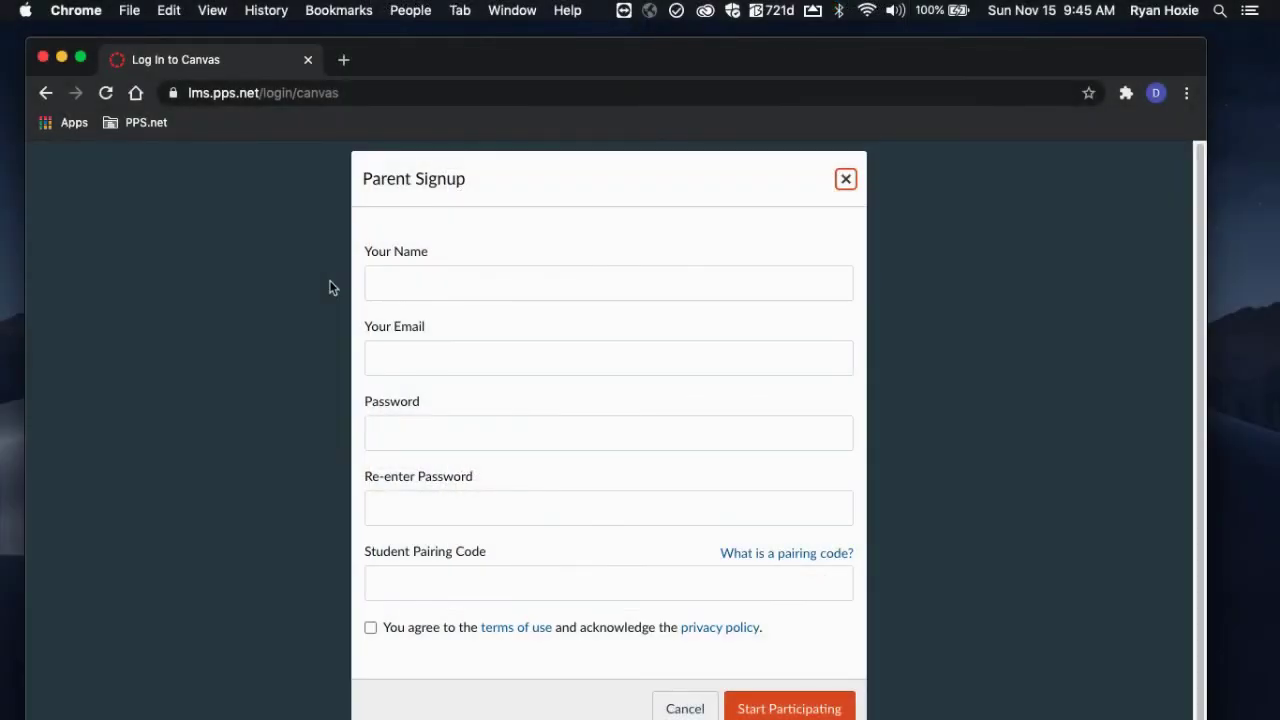
Step: Enter the parent's name, e-mail, password twice, and the student's pairing code
{"action": "left_click", "coordinate": [415, 284]}
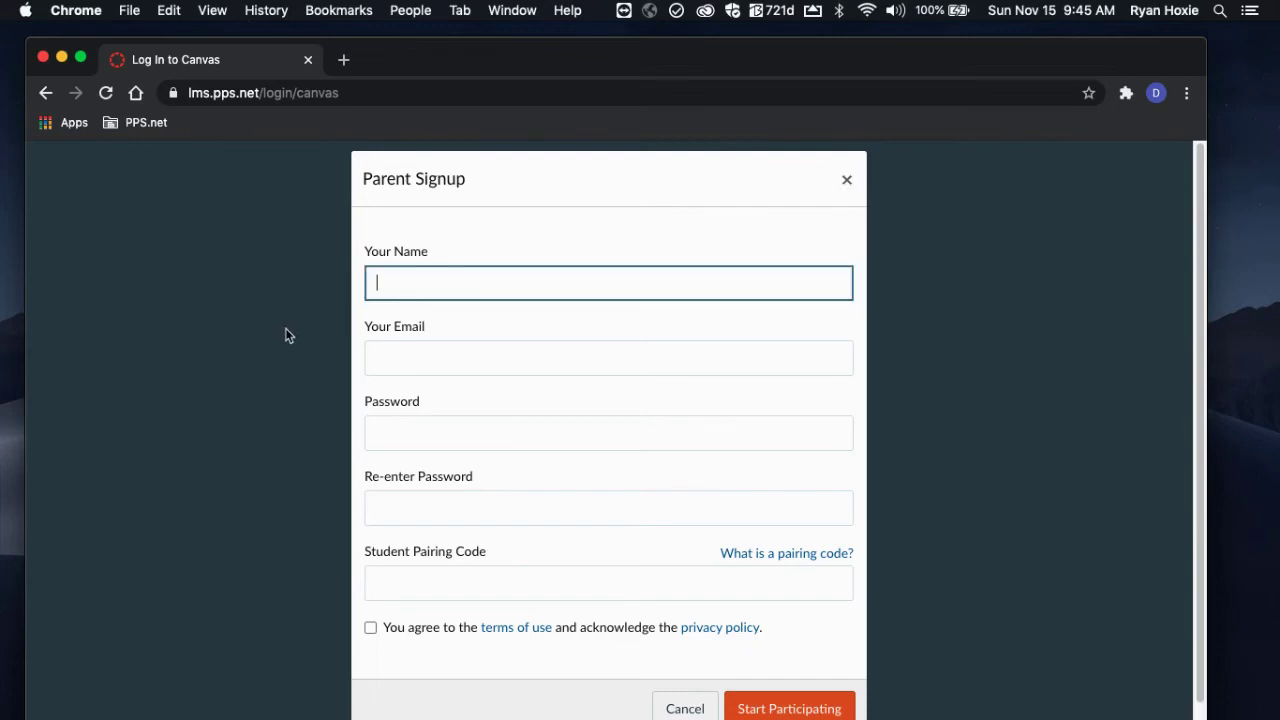
{"action": "key", "text": "Tab"}
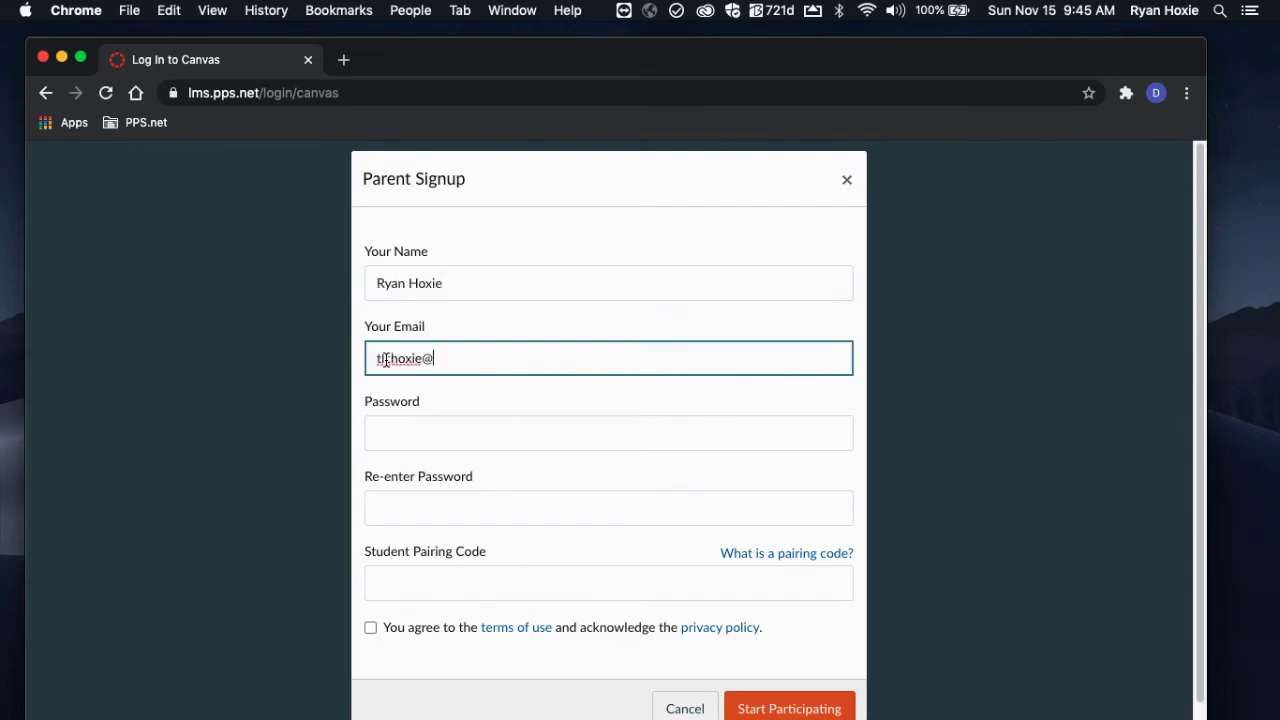
{"action": "left_click", "coordinate": [379, 425]}
{"action": "type", "text": "•••••••••"}
{"action": "key", "text": "Tab"}
{"action": "type", "text": "•••••••••"}
{"action": "left_click", "coordinate": [411, 578]}
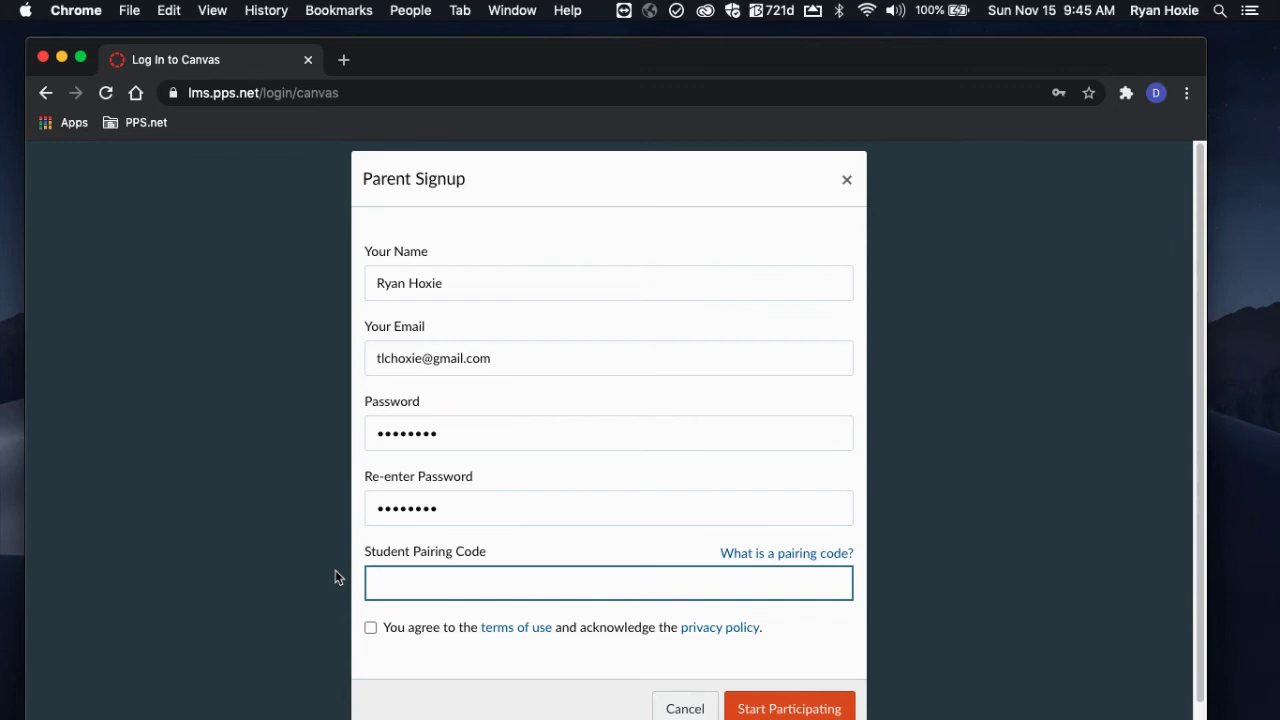
{"action": "type", "text": "x5uXWo"}
Step: Accept the terms of use and submit the Parent Signup form via Start Participating
{"action": "scroll", "coordinate": [335, 577], "scroll_direction": "down", "scroll_amount": 1}
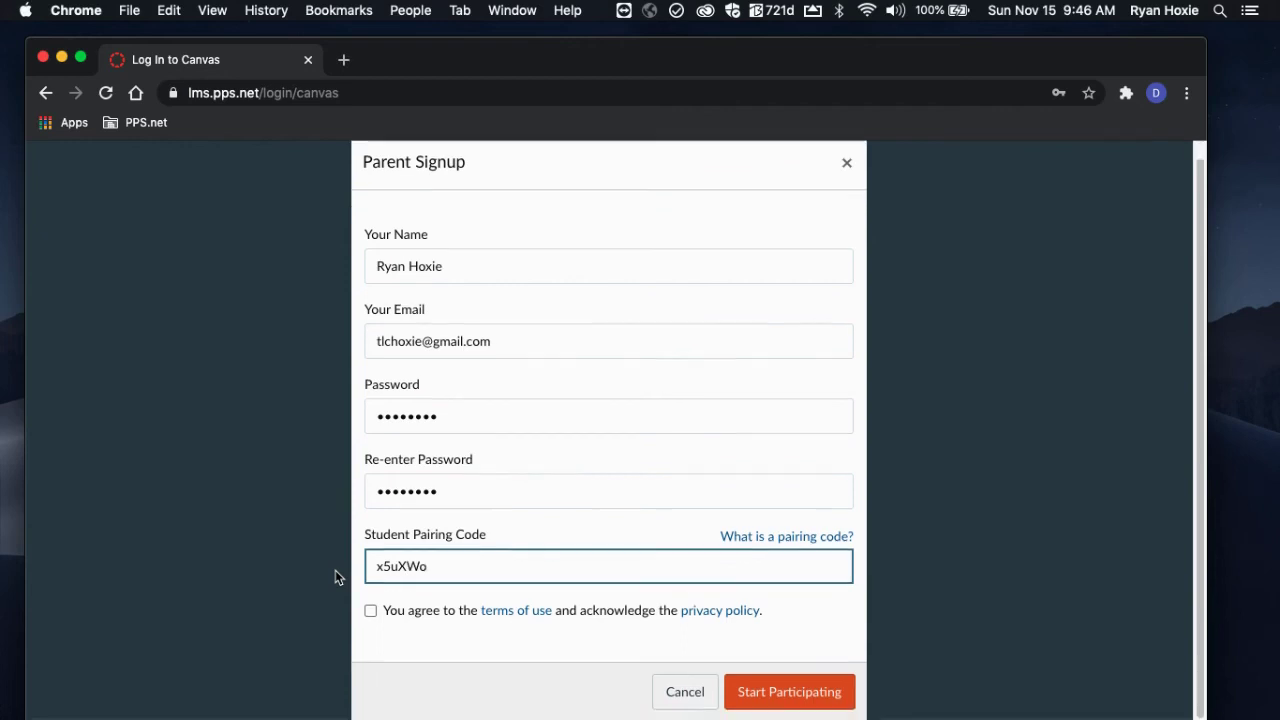
{"action": "left_click", "coordinate": [371, 611]}
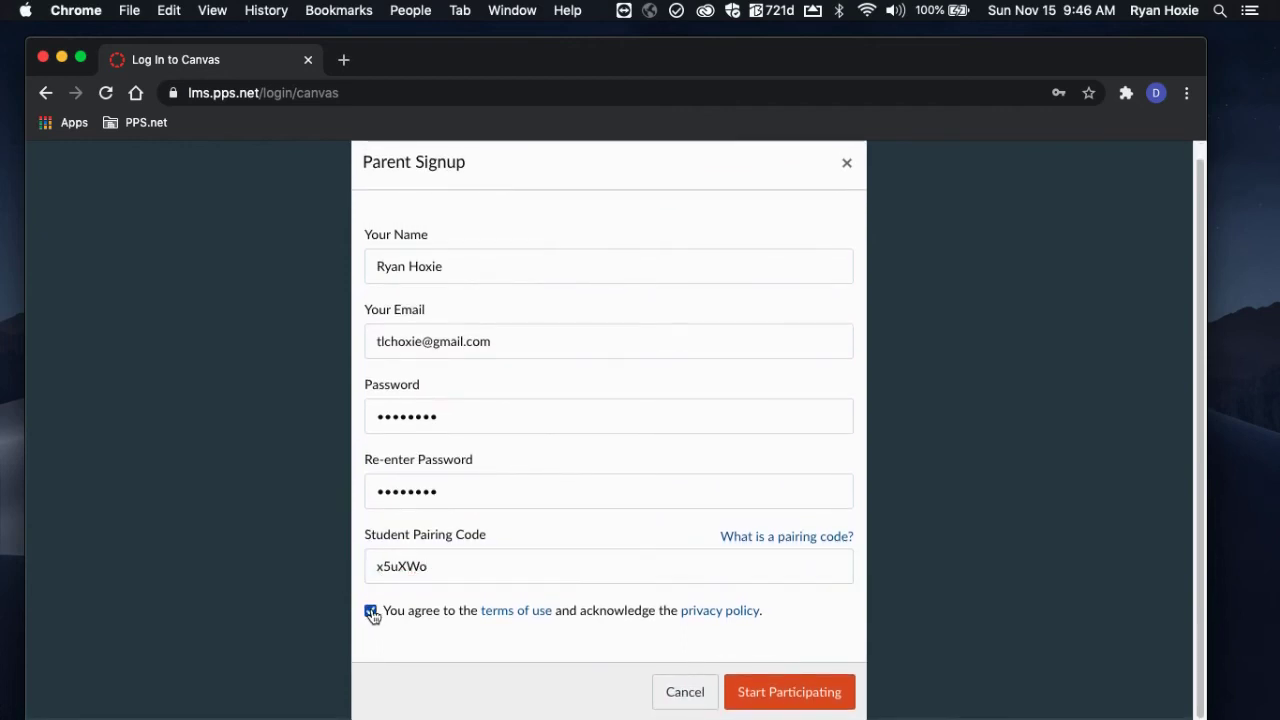
{"action": "left_click", "coordinate": [786, 692]}
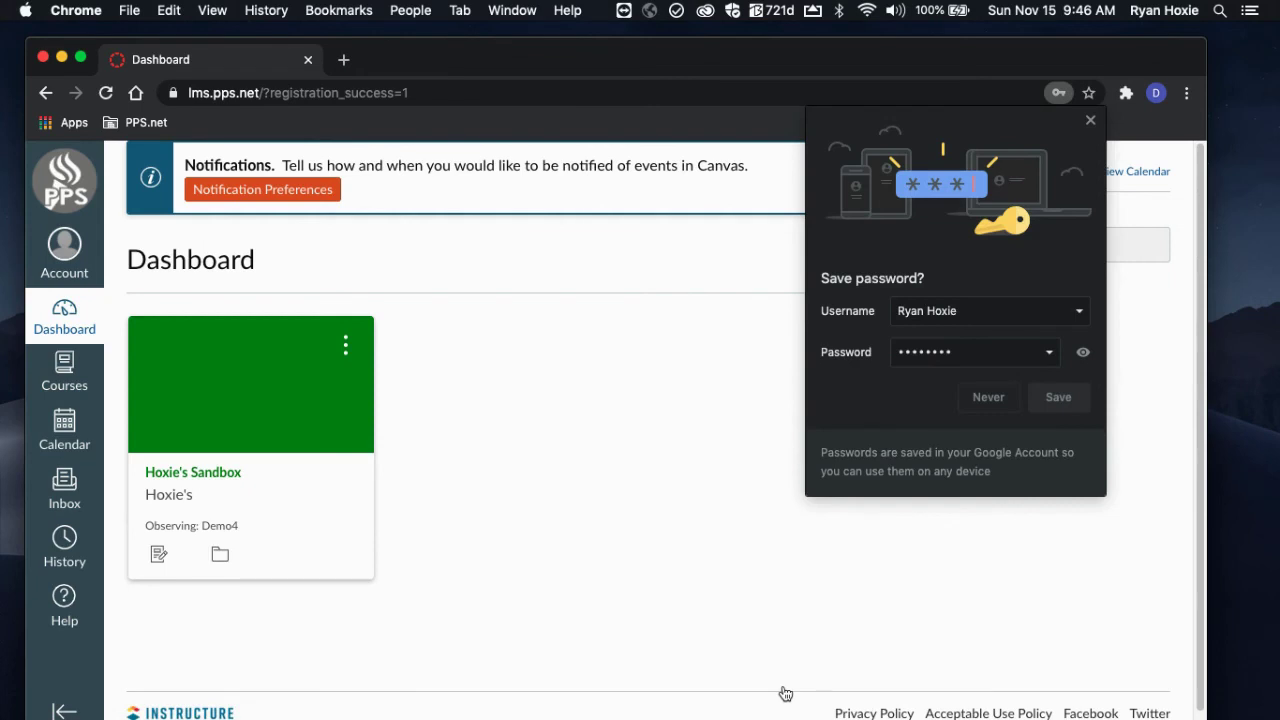
Step: Dismiss the browser's save-password prompt to reveal the parent's dashboard
{"action": "left_click", "coordinate": [1090, 122]}
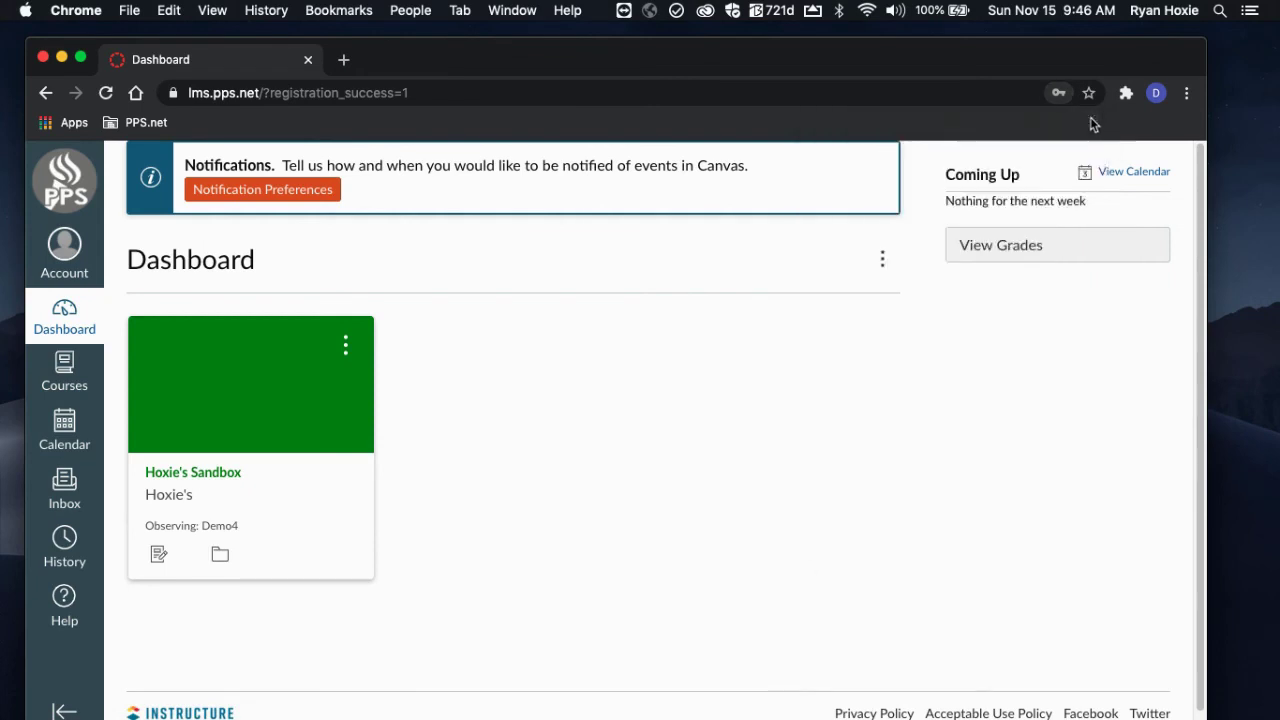